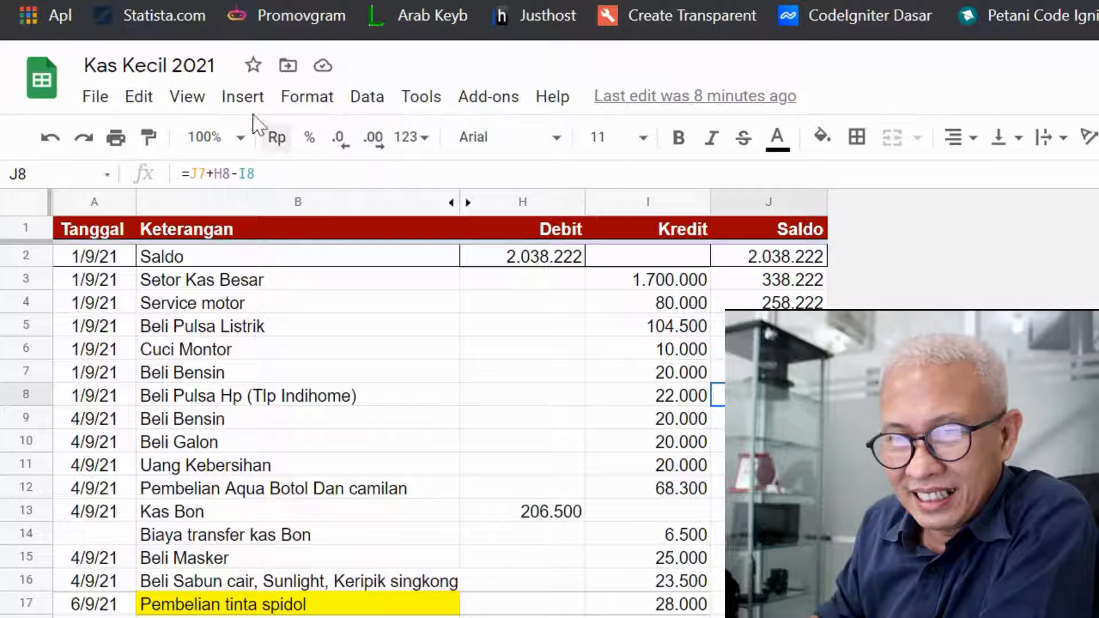
Set up Find and replace to change "Beli" to "Pembelian", limiting the search to this sheet
{"action": "left_click", "coordinate": [148, 102]}
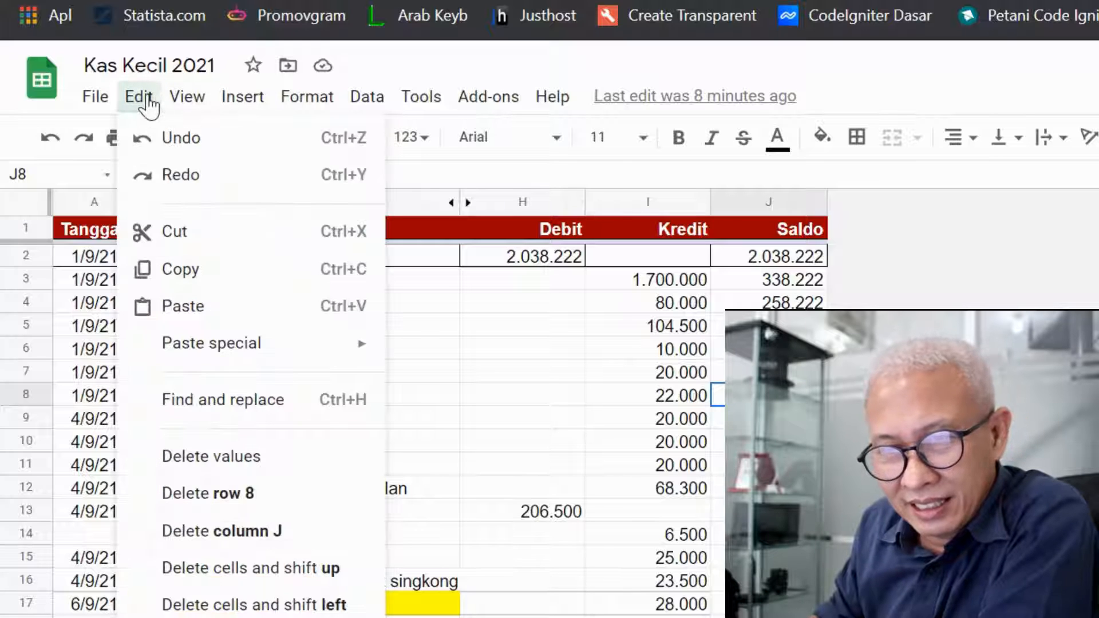
{"action": "left_click", "coordinate": [213, 403]}
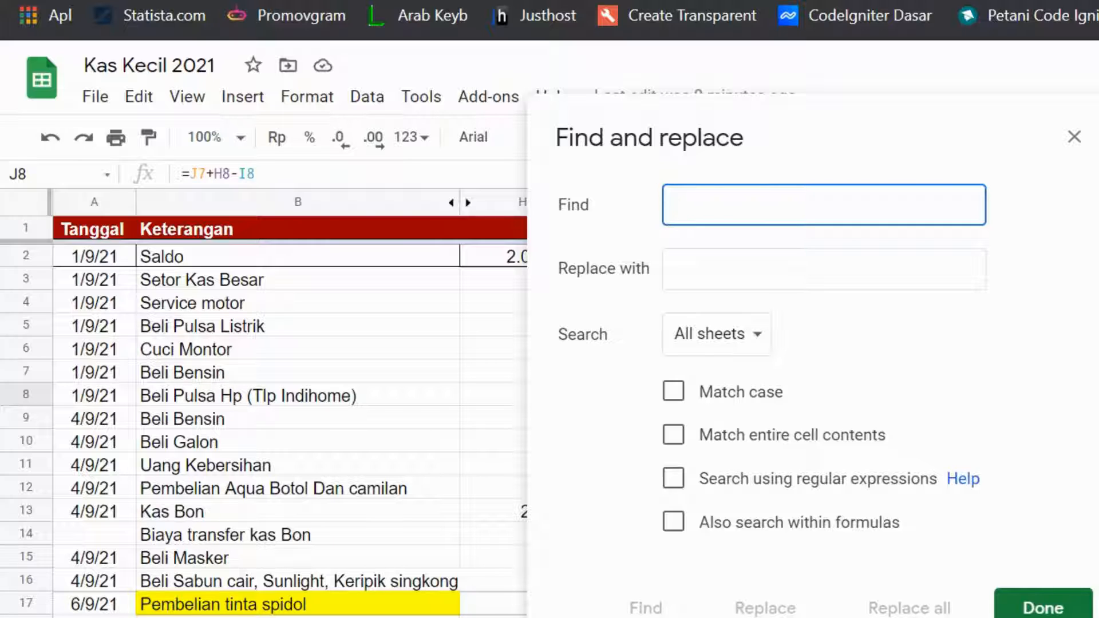
{"action": "type", "text": "Beli"}
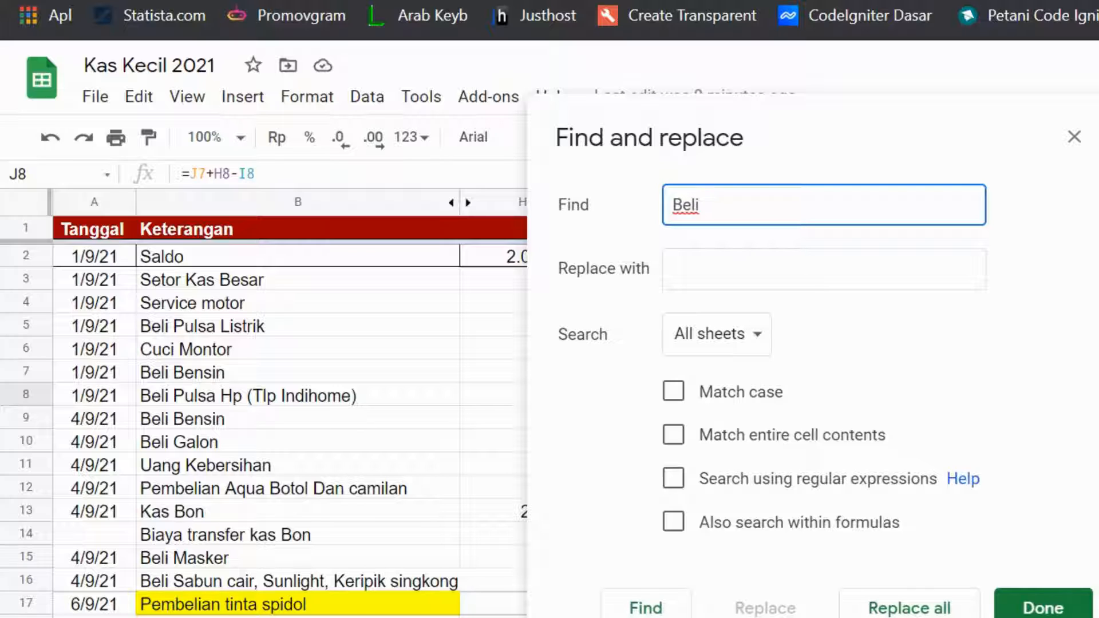
{"action": "key", "text": "Tab"}
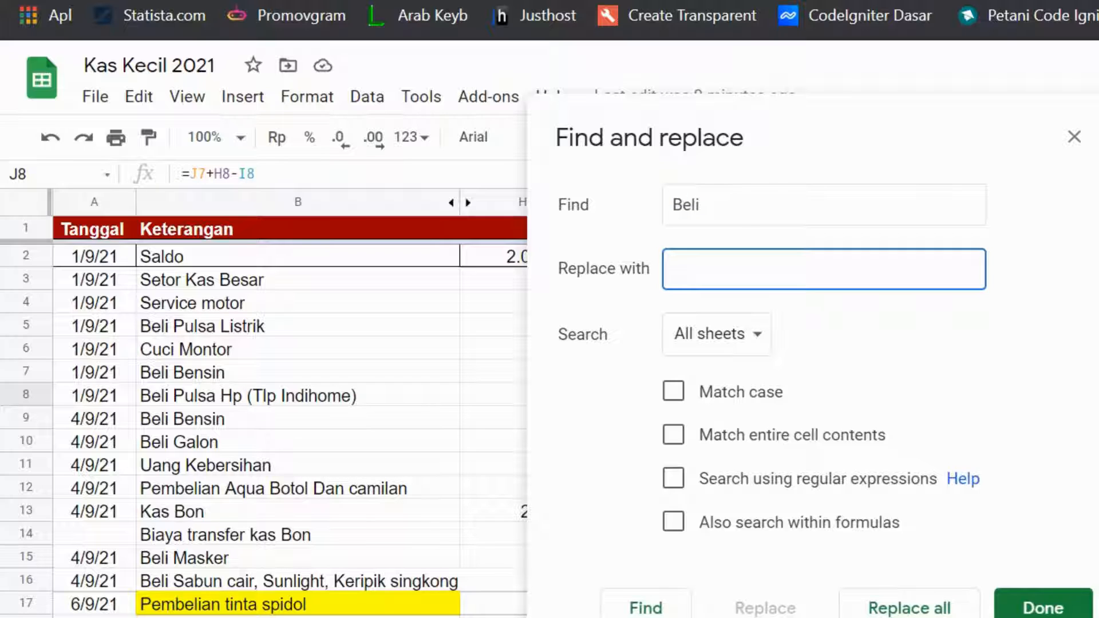
{"action": "type", "text": "Pembelian"}
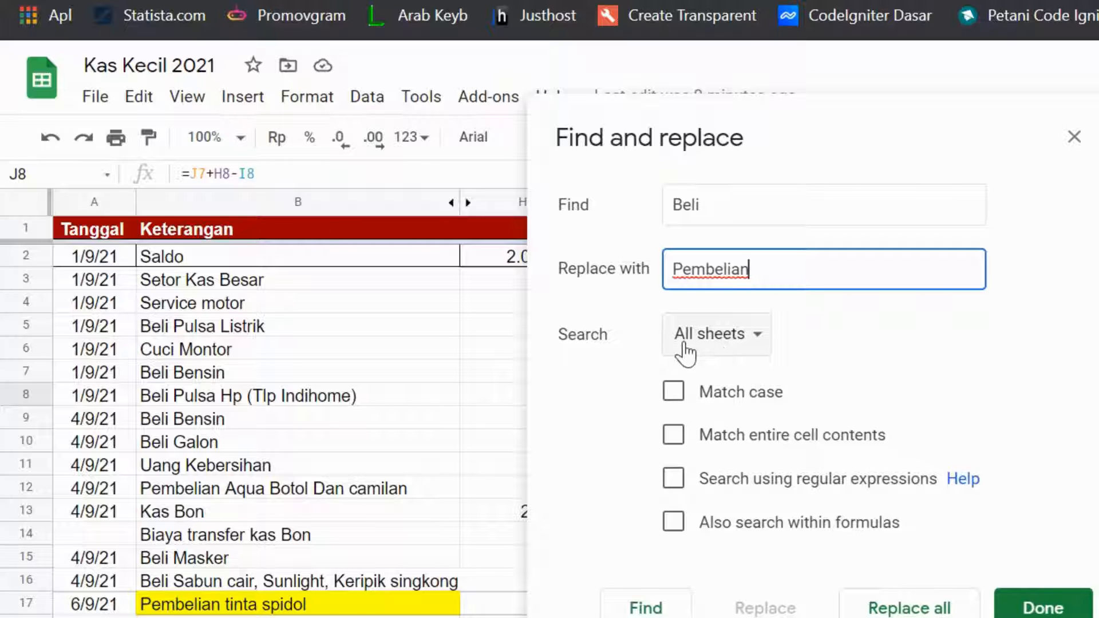
{"action": "left_click", "coordinate": [763, 339]}
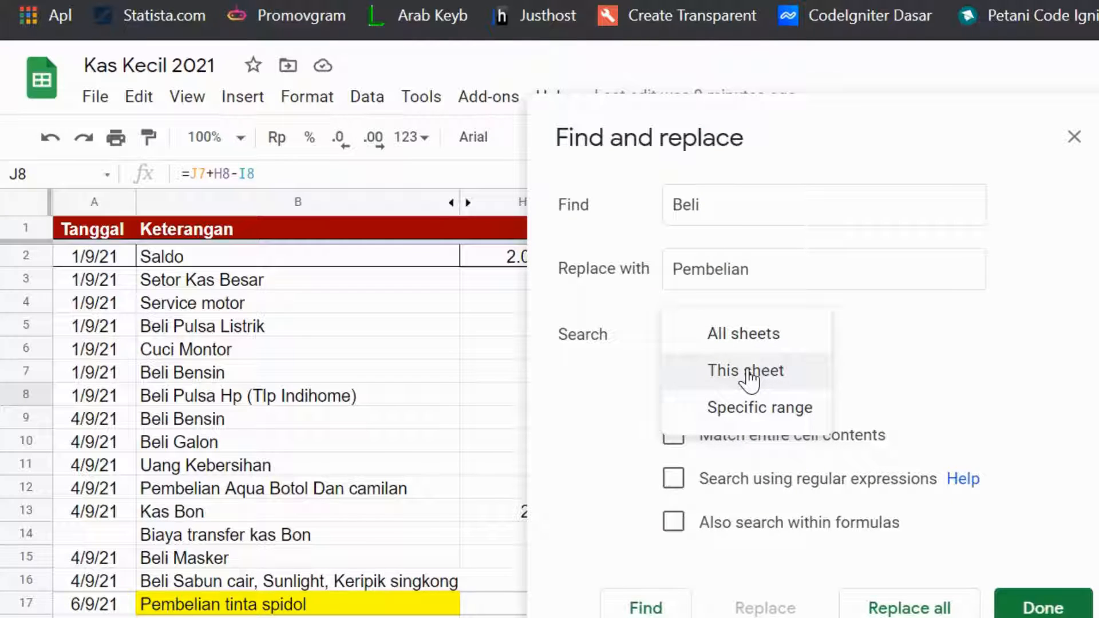
{"action": "left_click", "coordinate": [747, 372]}
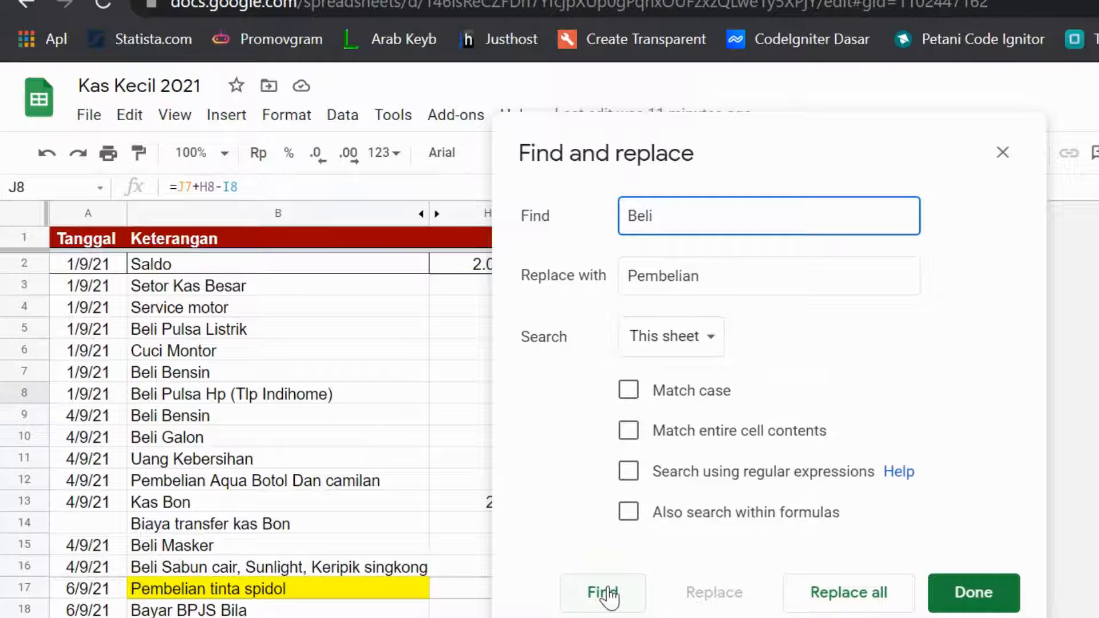
Replace "Beli" with "Pembelian" individually in Beli Bensin (row 9), Beli Galon (row 10) and Beli Masker (row 15), skipping the existing Pembelian Aqua Botol entry
{"action": "left_click", "coordinate": [605, 600]}
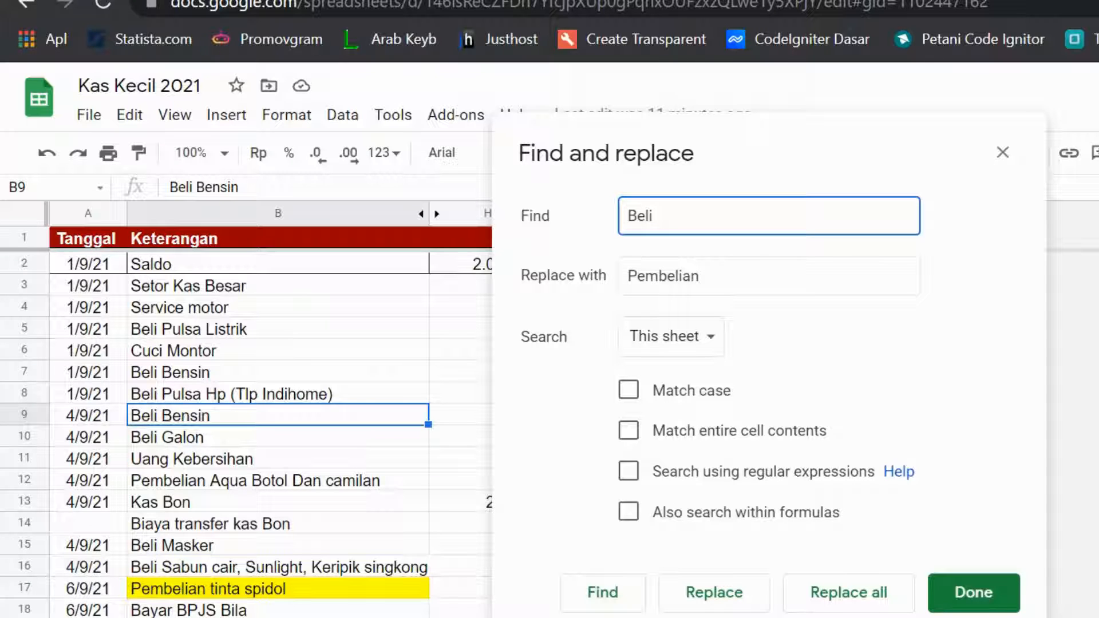
{"action": "left_click", "coordinate": [714, 595]}
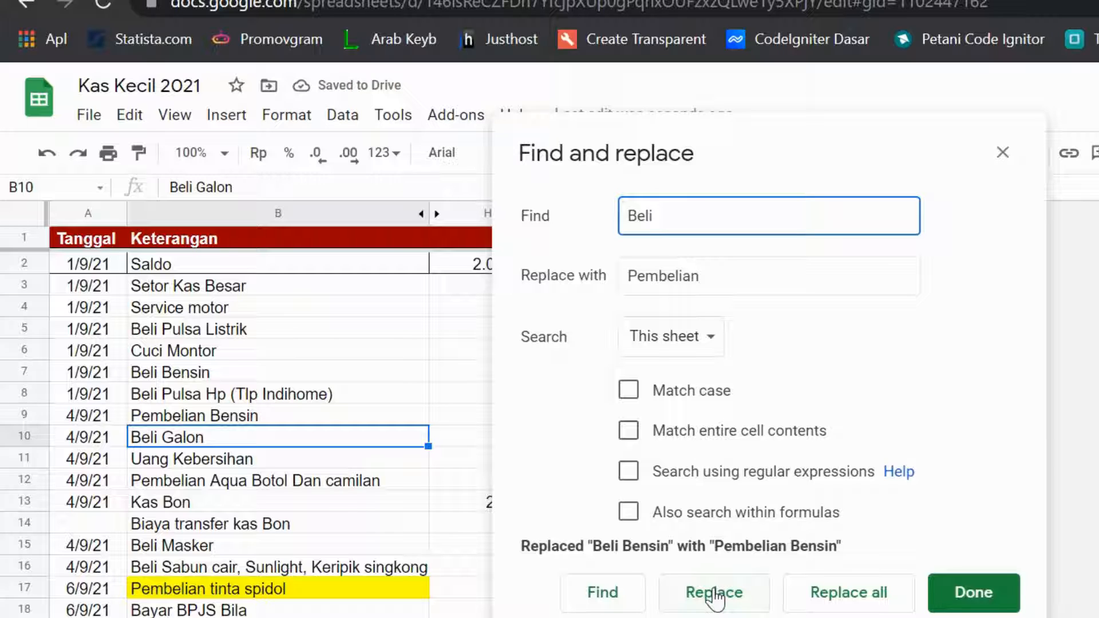
{"action": "left_click", "coordinate": [714, 595]}
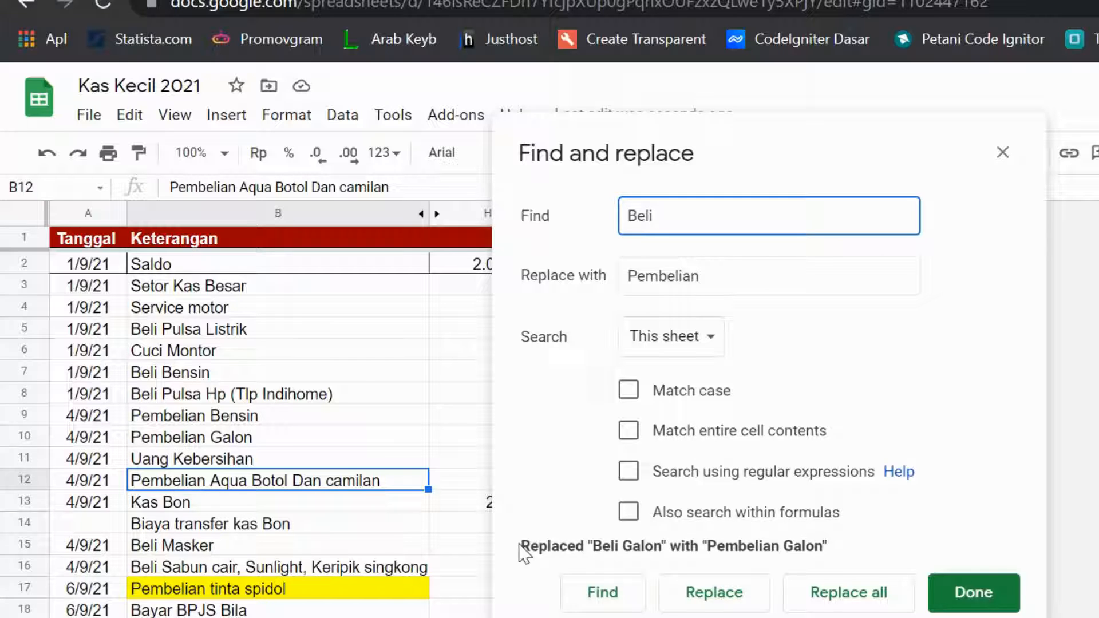
{"action": "left_click", "coordinate": [598, 597]}
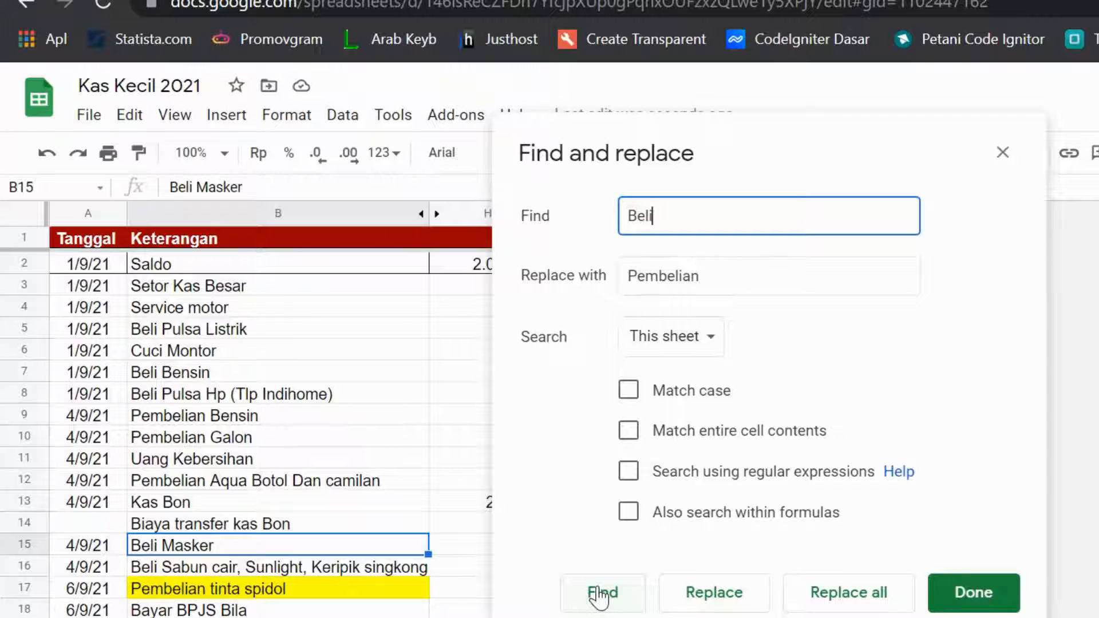
{"action": "left_click", "coordinate": [722, 601]}
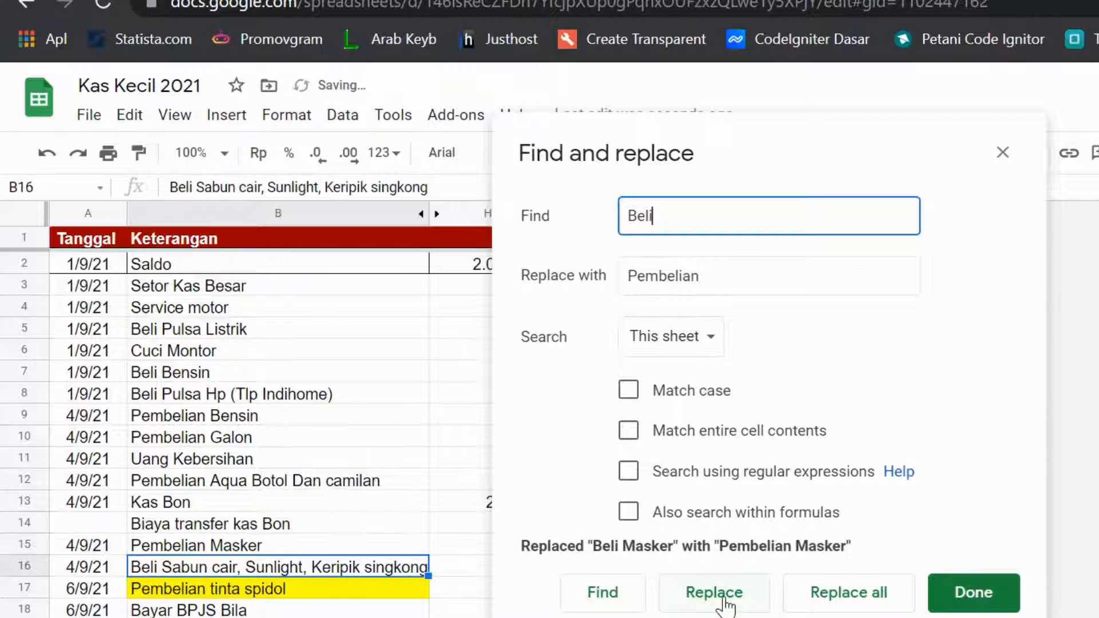
Continue replacing "Beli" with "Pembelian" match by match down the Keterangan column, from row 16 through row 33
{"action": "double_click", "coordinate": [722, 601]}
{"action": "left_click", "coordinate": [710, 600]}
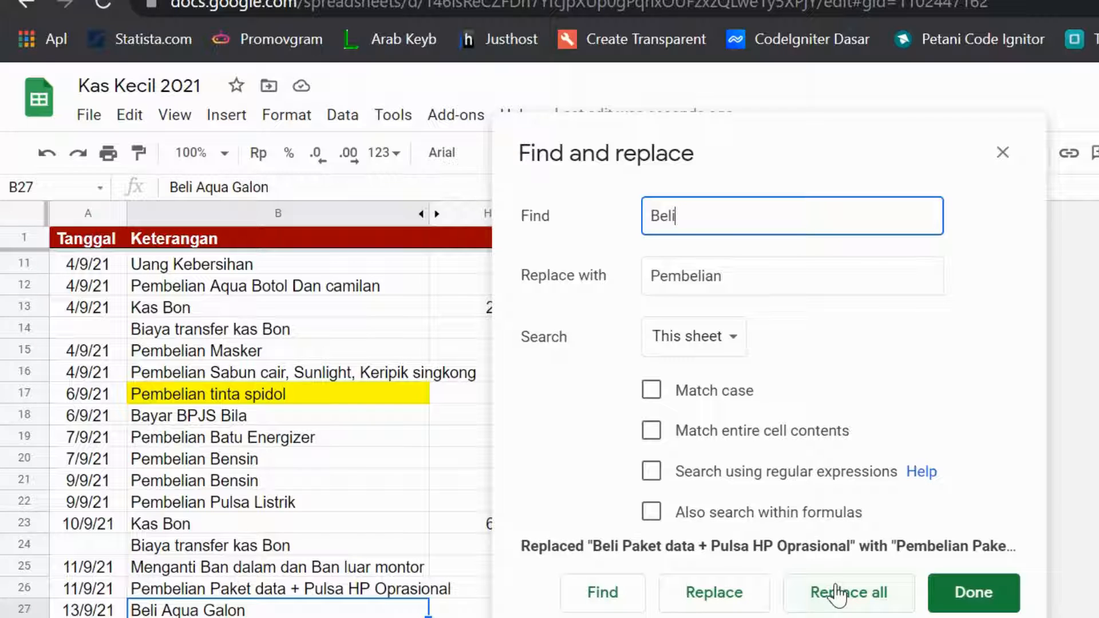
{"action": "left_click", "coordinate": [703, 593]}
{"action": "left_click", "coordinate": [703, 593]}
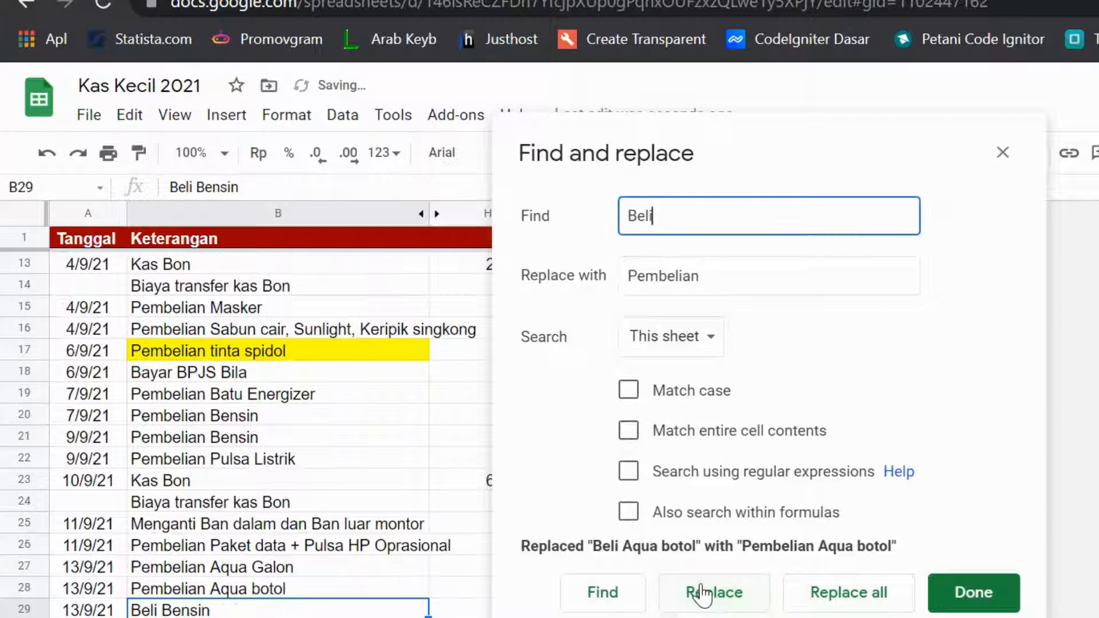
{"action": "left_click", "coordinate": [703, 593]}
{"action": "left_click", "coordinate": [702, 593]}
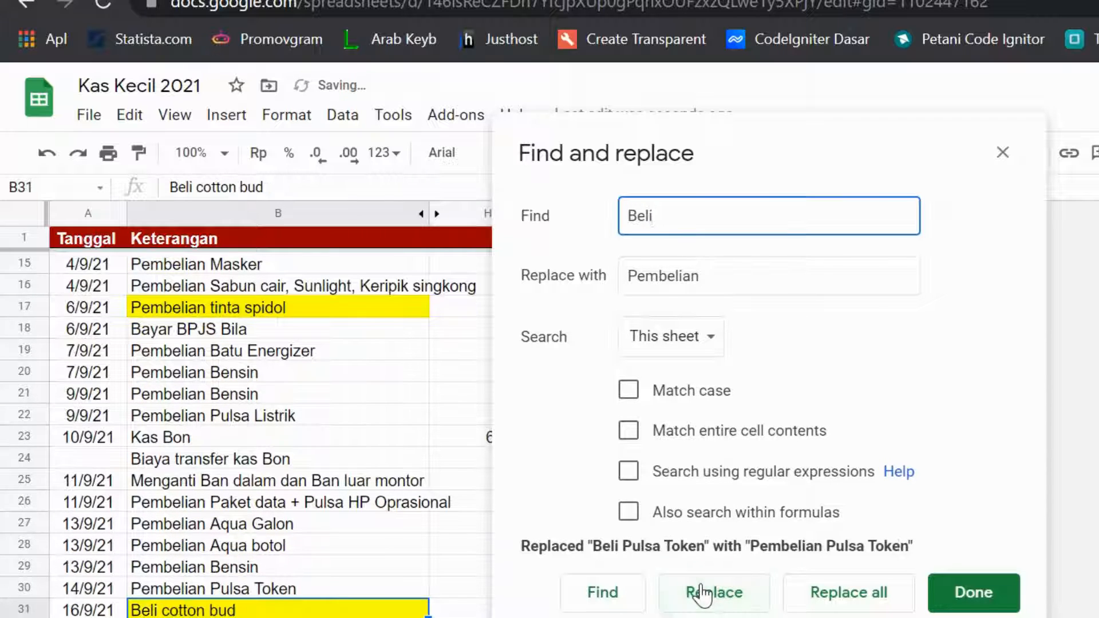
{"action": "left_click", "coordinate": [703, 593]}
{"action": "left_click", "coordinate": [703, 593]}
{"action": "left_click", "coordinate": [703, 592]}
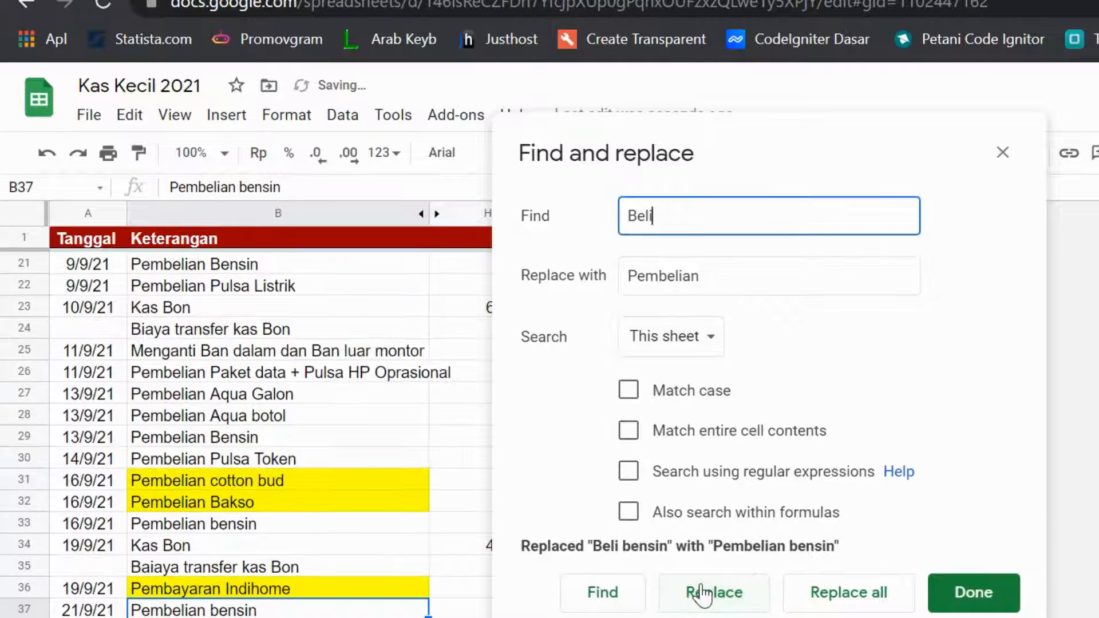
Find the remaining "Beli" entries near the start of the sheet and replace them with "Pembelian" in rows 5, 7 and 8
{"action": "left_click", "coordinate": [602, 593]}
{"action": "left_click", "coordinate": [602, 593]}
{"action": "left_click", "coordinate": [694, 593]}
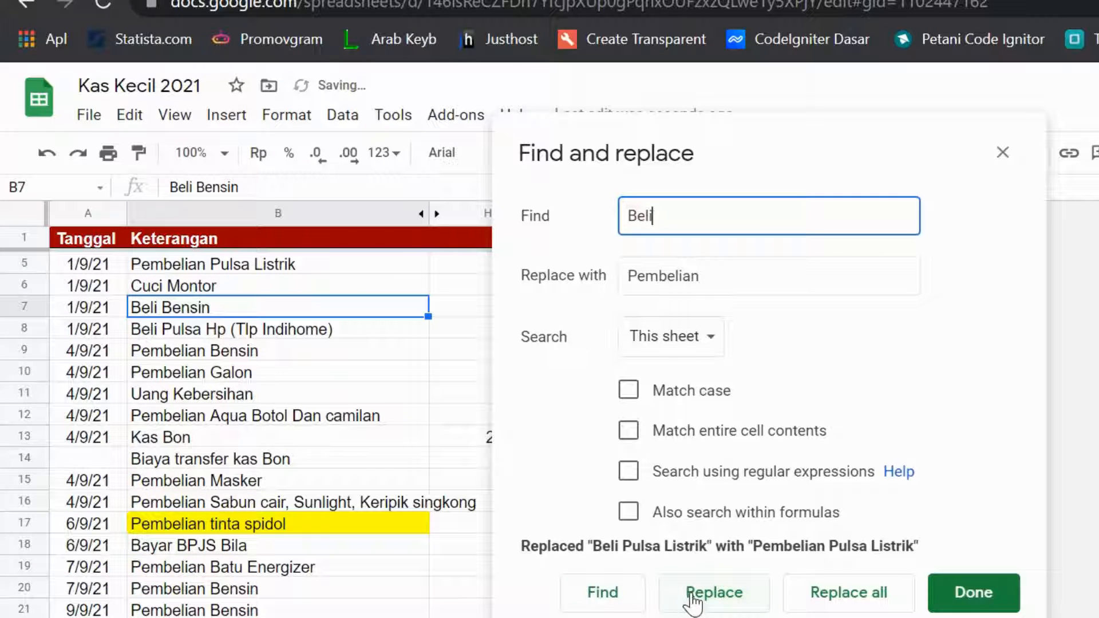
{"action": "left_click", "coordinate": [692, 598]}
{"action": "left_click", "coordinate": [692, 598]}
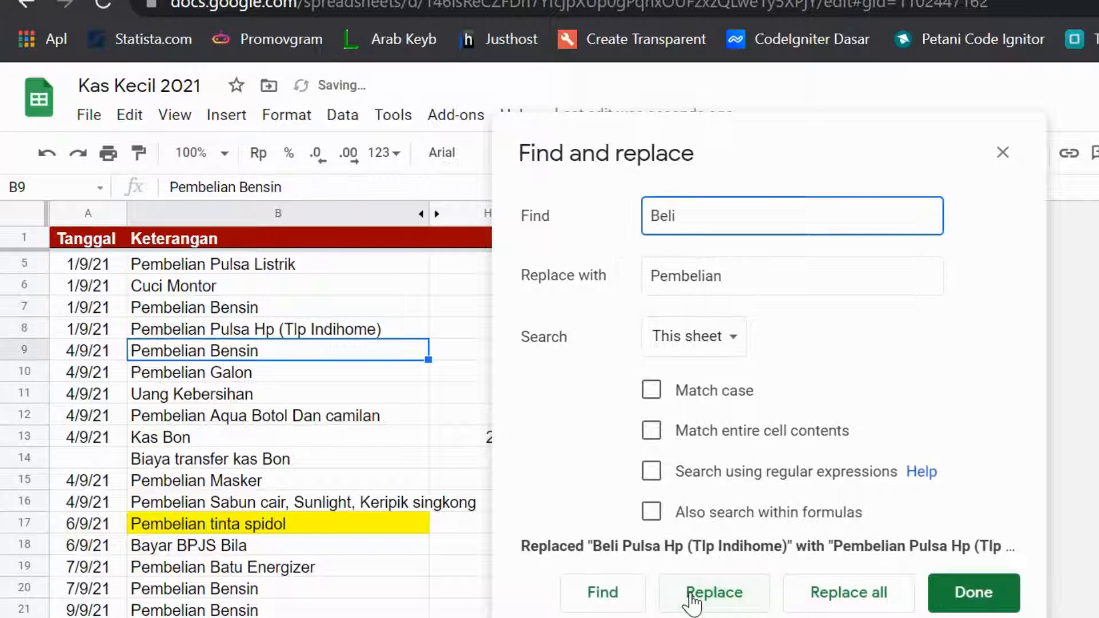
Step through the matches for "Beli" to check for unreplaced entries, and close Find and replace
{"action": "left_click", "coordinate": [602, 595]}
{"action": "left_click", "coordinate": [605, 603]}
{"action": "left_click", "coordinate": [605, 602]}
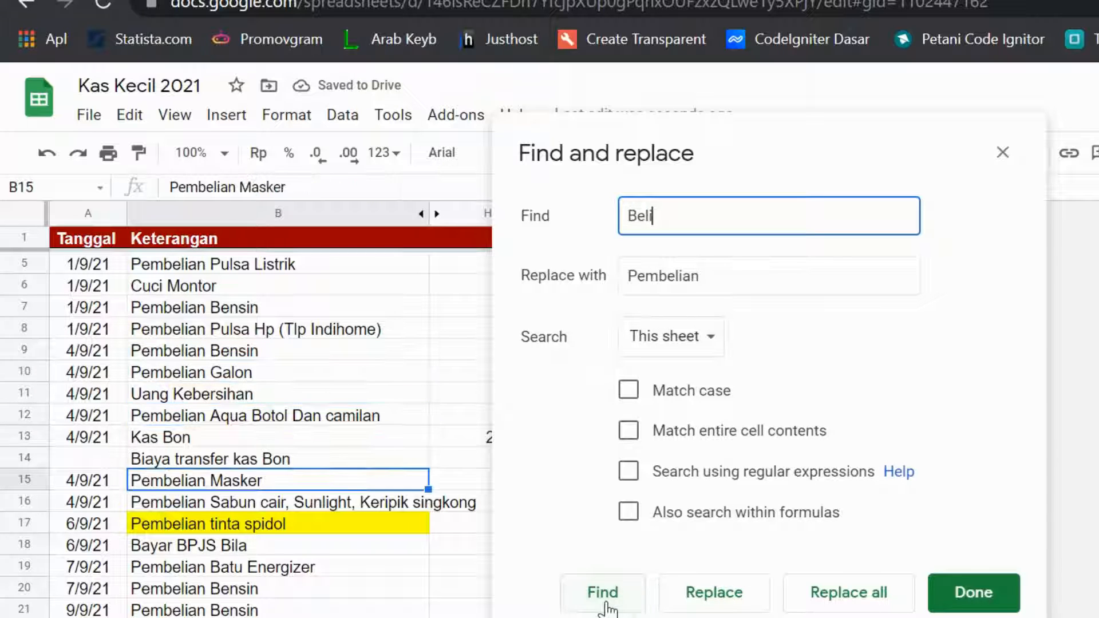
{"action": "left_click", "coordinate": [605, 602]}
{"action": "left_click", "coordinate": [605, 602]}
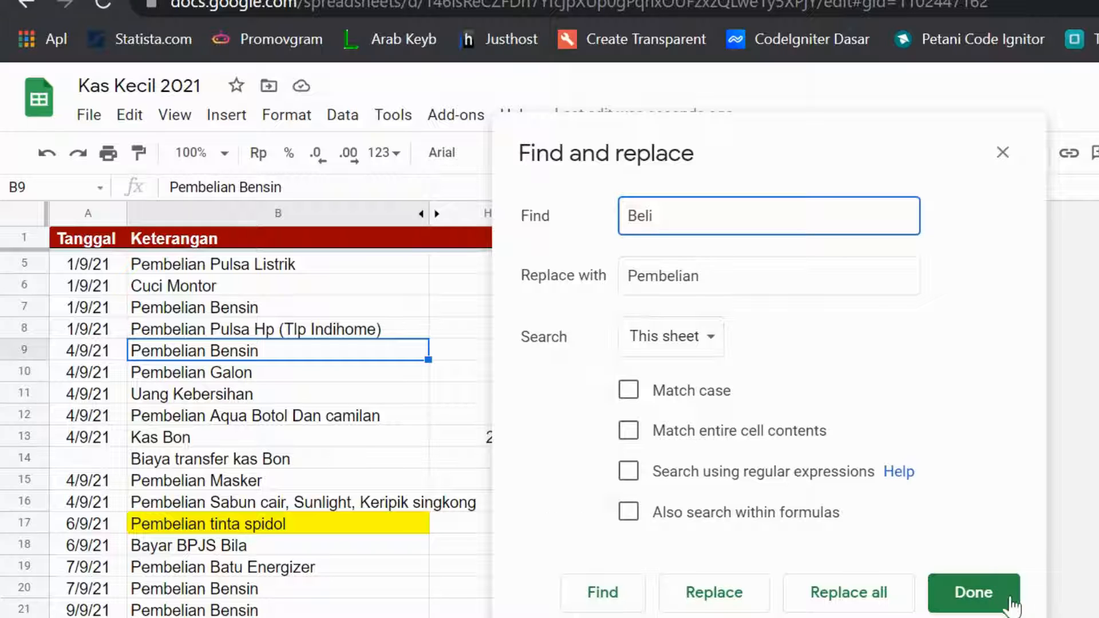
{"action": "left_click", "coordinate": [988, 596]}
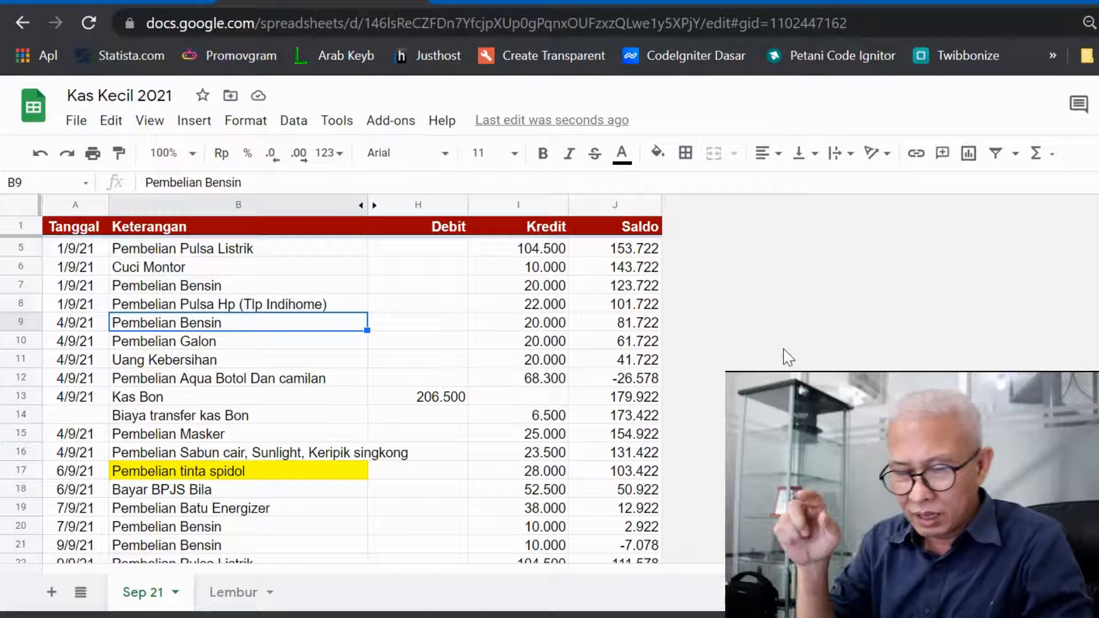
Search the sheet for "biaya" and review the highlighted matches in the Keterangan column
{"action": "key", "text": "ctrl+f"}
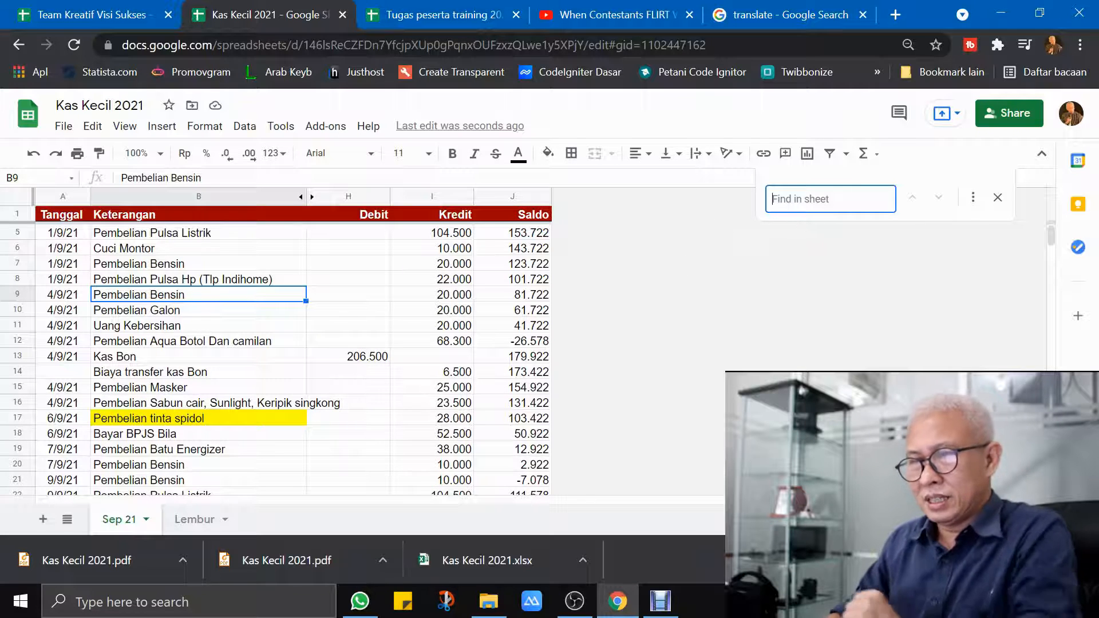
{"action": "type", "text": "biaya"}
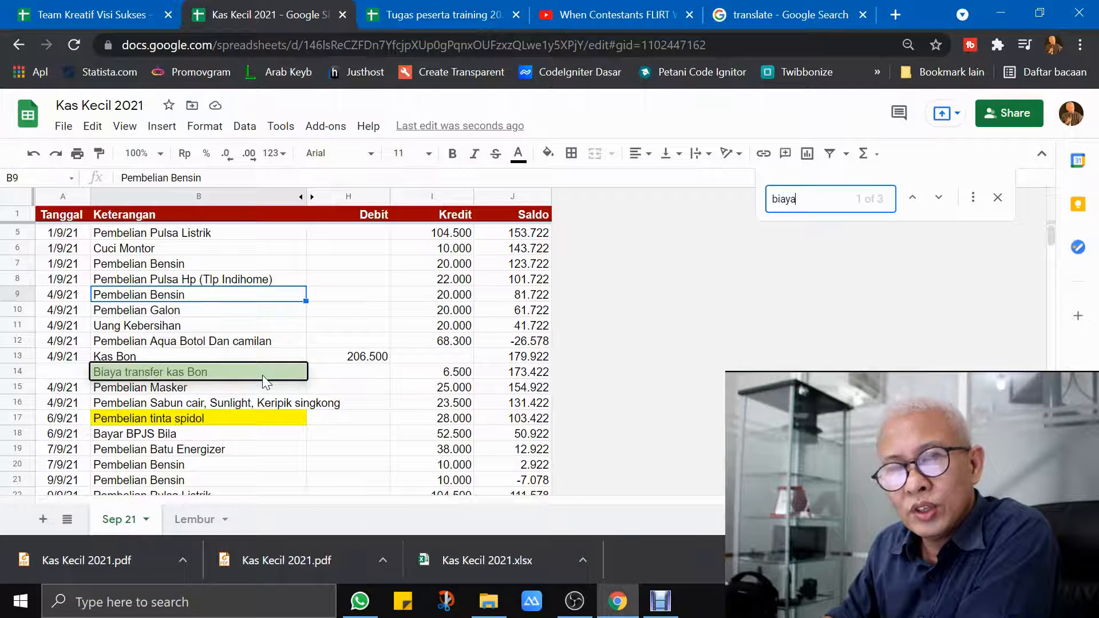
{"action": "scroll", "coordinate": [265, 382], "scroll_direction": "down", "scroll_amount": 5}
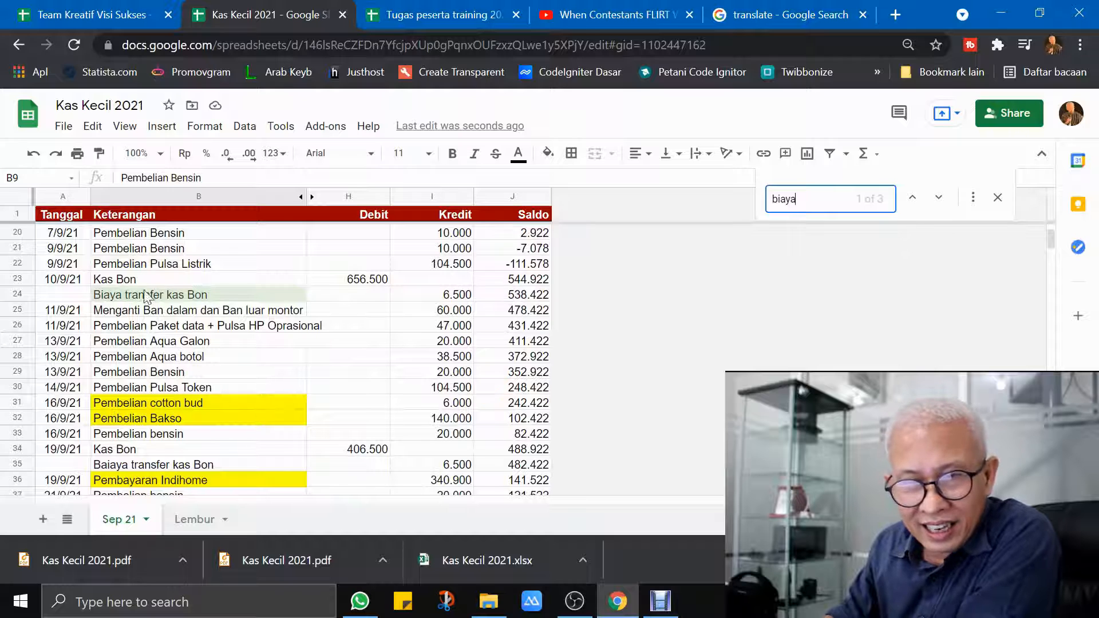
{"action": "scroll", "coordinate": [264, 296], "scroll_direction": "down", "scroll_amount": 7}
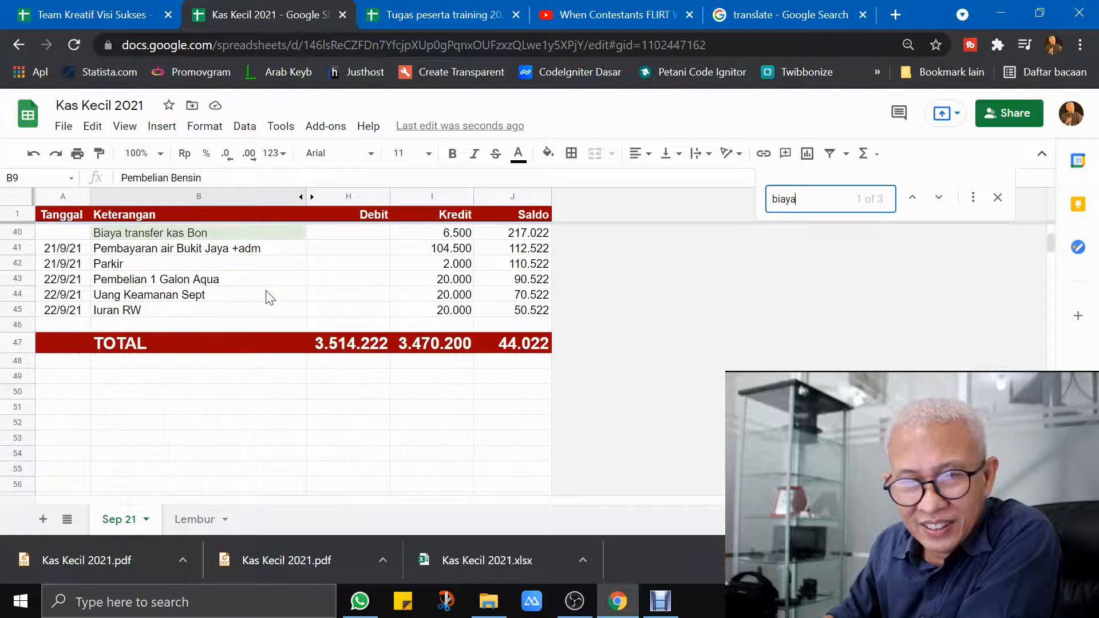
{"action": "scroll", "coordinate": [182, 289], "scroll_direction": "up", "scroll_amount": 13}
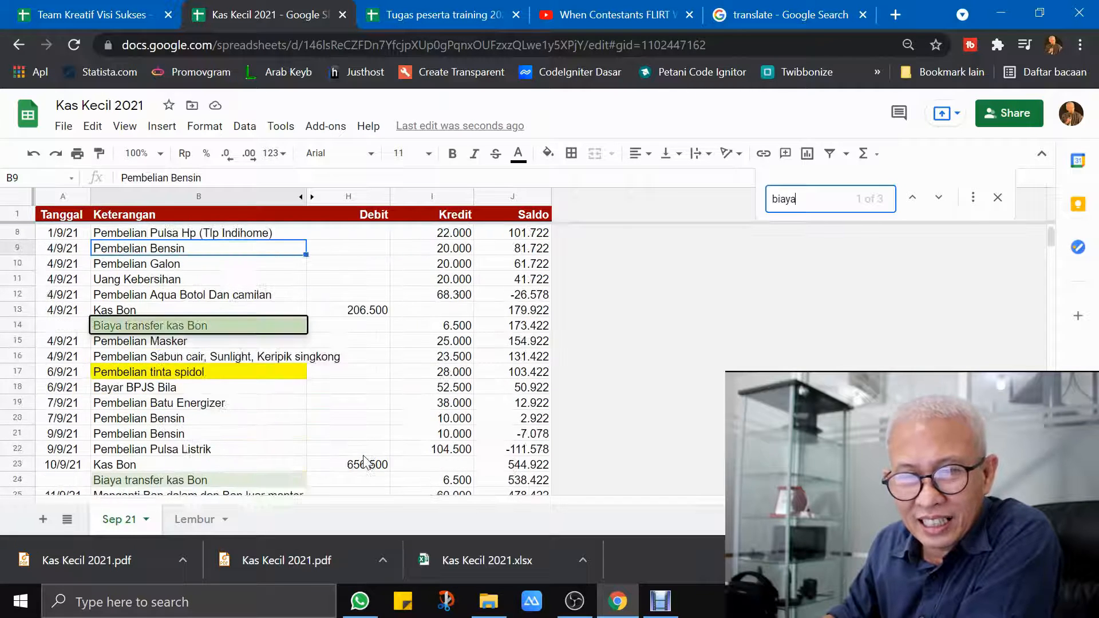
{"action": "scroll", "coordinate": [270, 353], "scroll_direction": "down", "scroll_amount": 10}
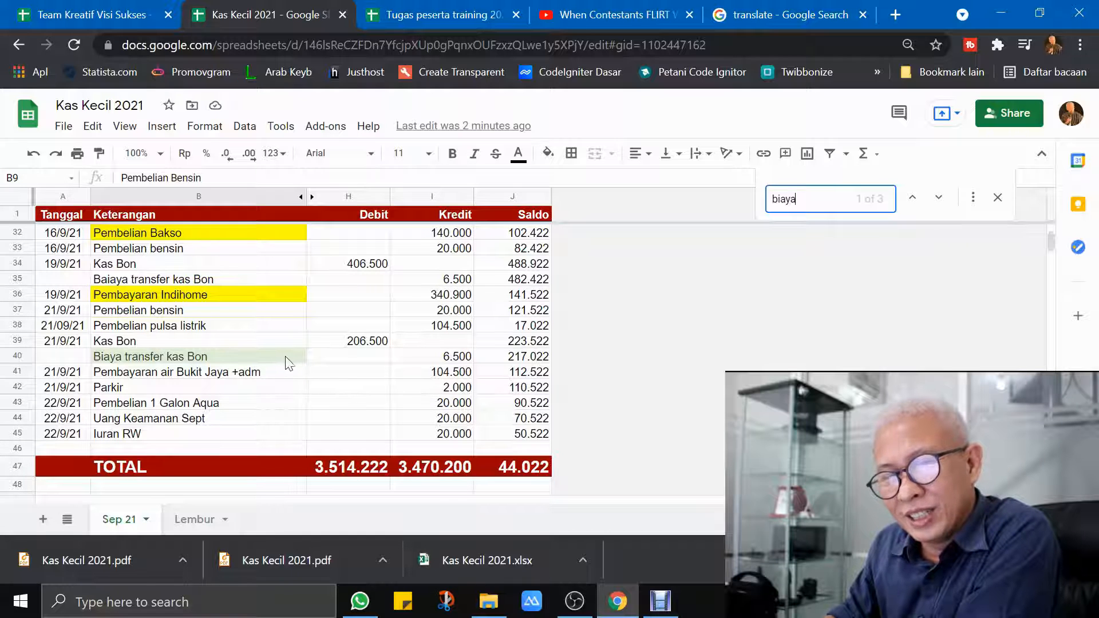
{"action": "scroll", "coordinate": [294, 359], "scroll_direction": "up", "scroll_amount": 8}
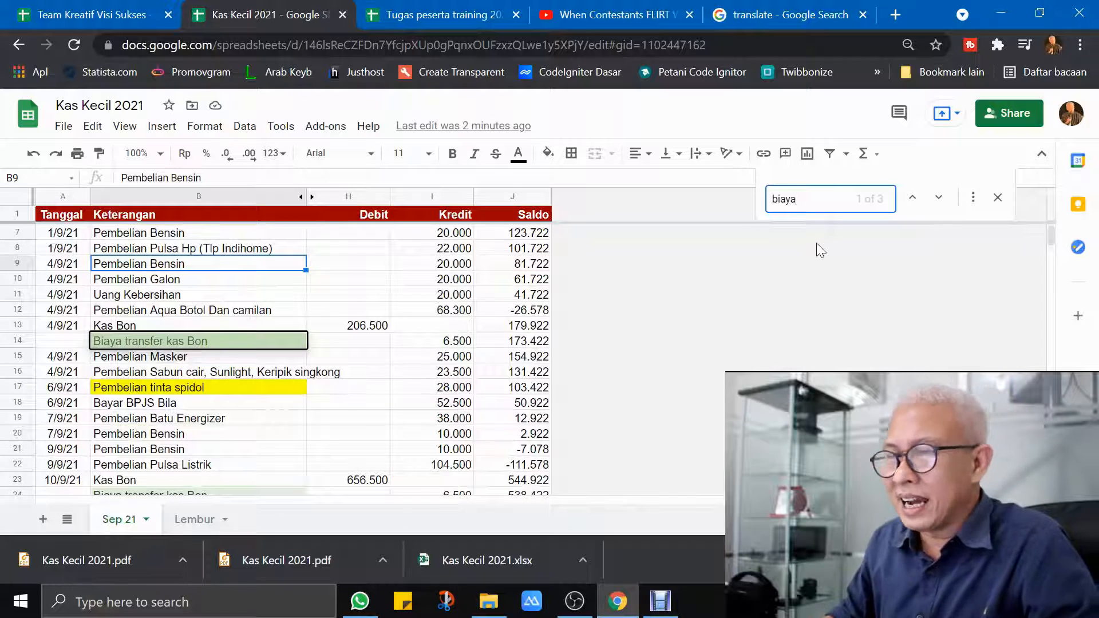
Use Find and replace on all sheets to change "Biaya" to "Pembayaran biaya" individually in rows 14, 24 and 40, and close the dialog
{"action": "left_click", "coordinate": [974, 198]}
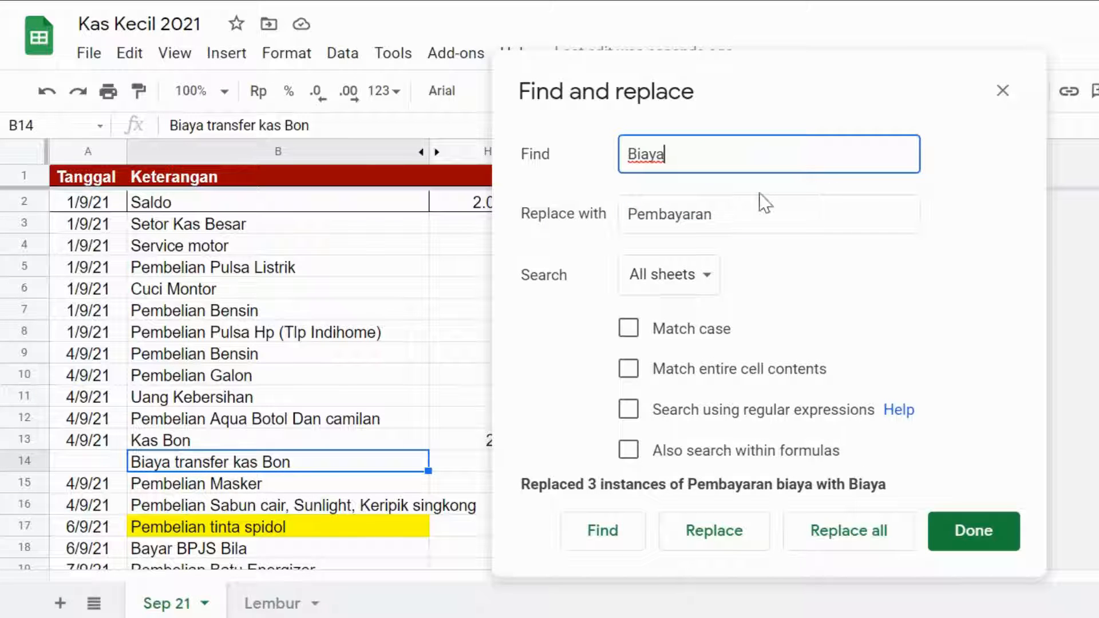
{"action": "left_click", "coordinate": [711, 214]}
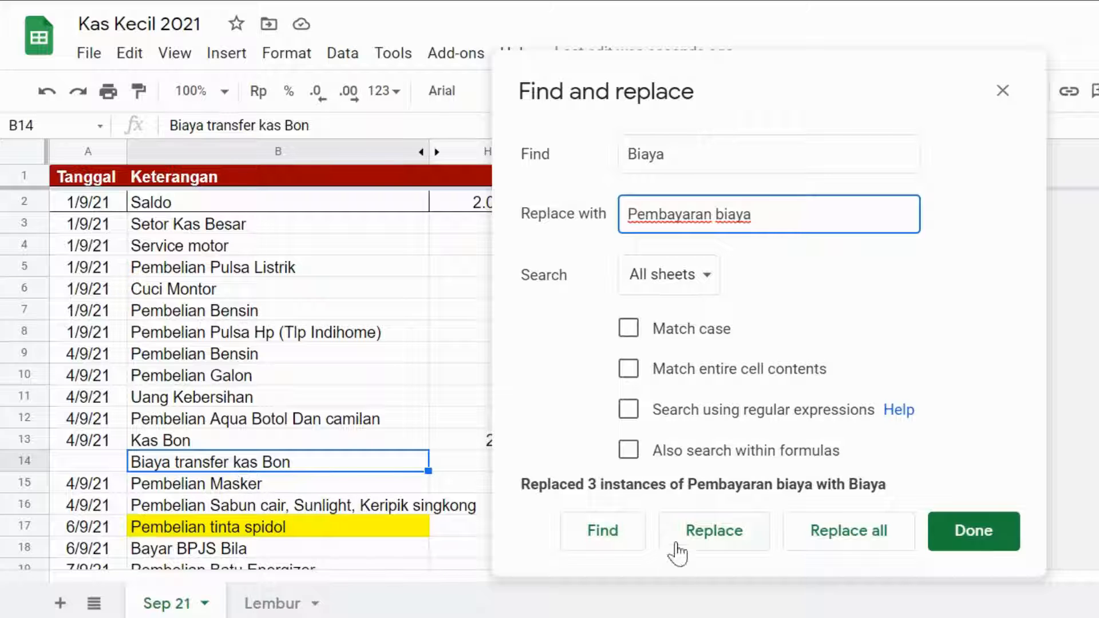
{"action": "left_click", "coordinate": [696, 529]}
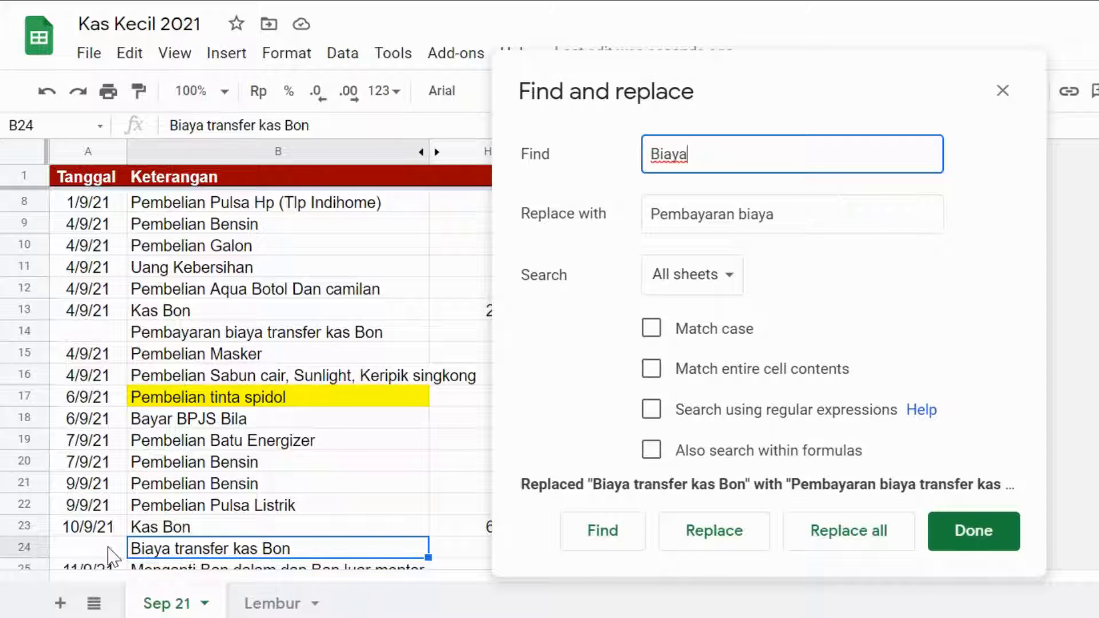
{"action": "left_click", "coordinate": [710, 535]}
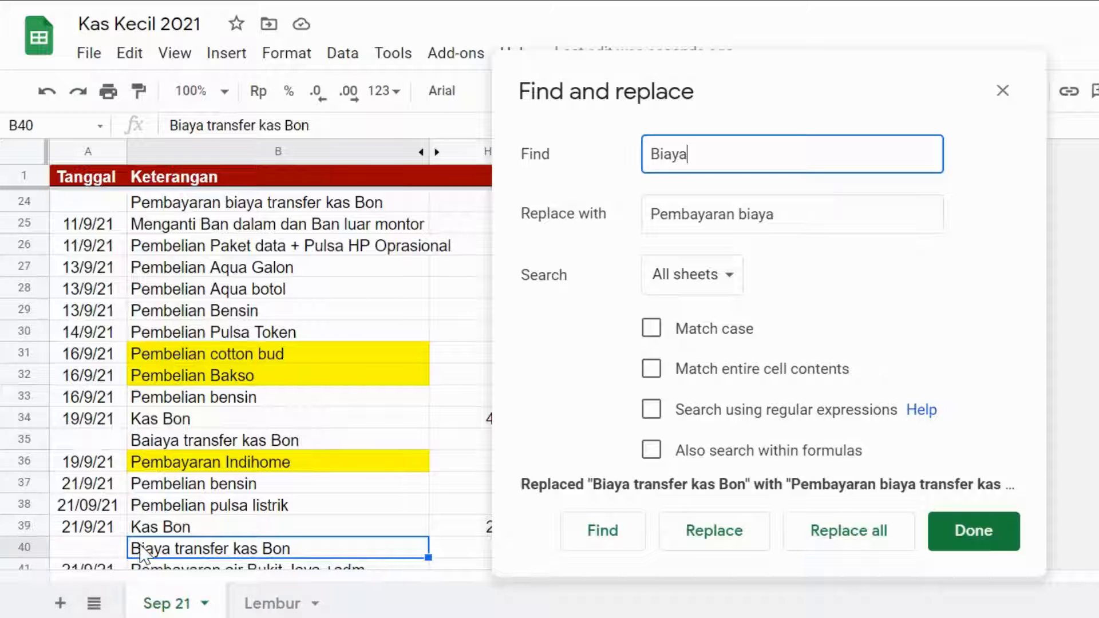
{"action": "left_click", "coordinate": [715, 541]}
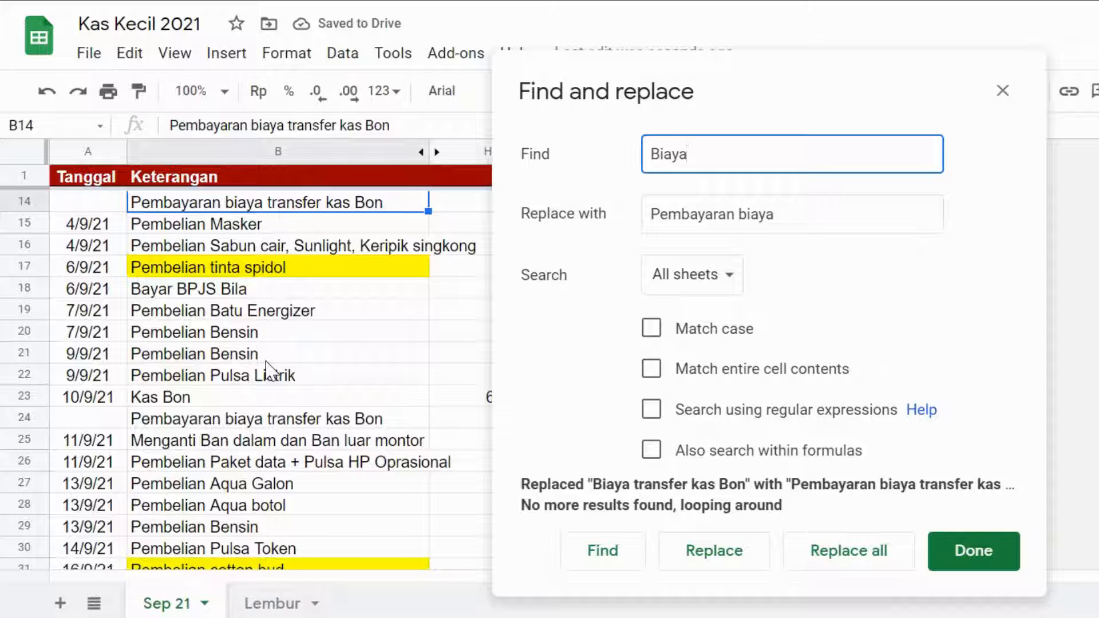
{"action": "scroll", "coordinate": [199, 275], "scroll_direction": "down", "scroll_amount": 5}
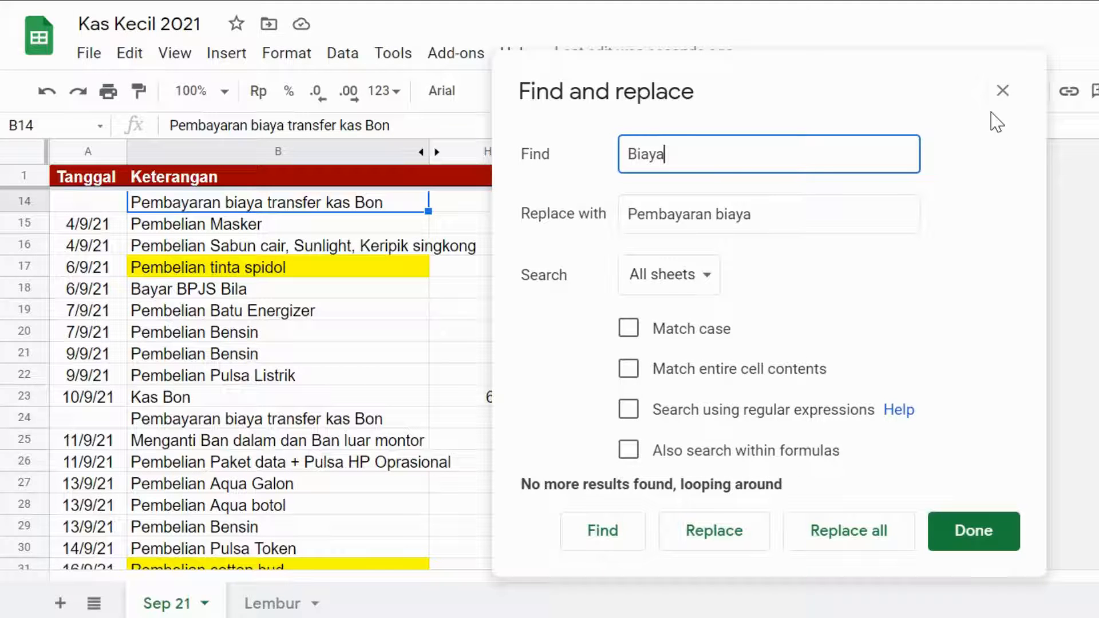
{"action": "left_click", "coordinate": [1003, 90]}
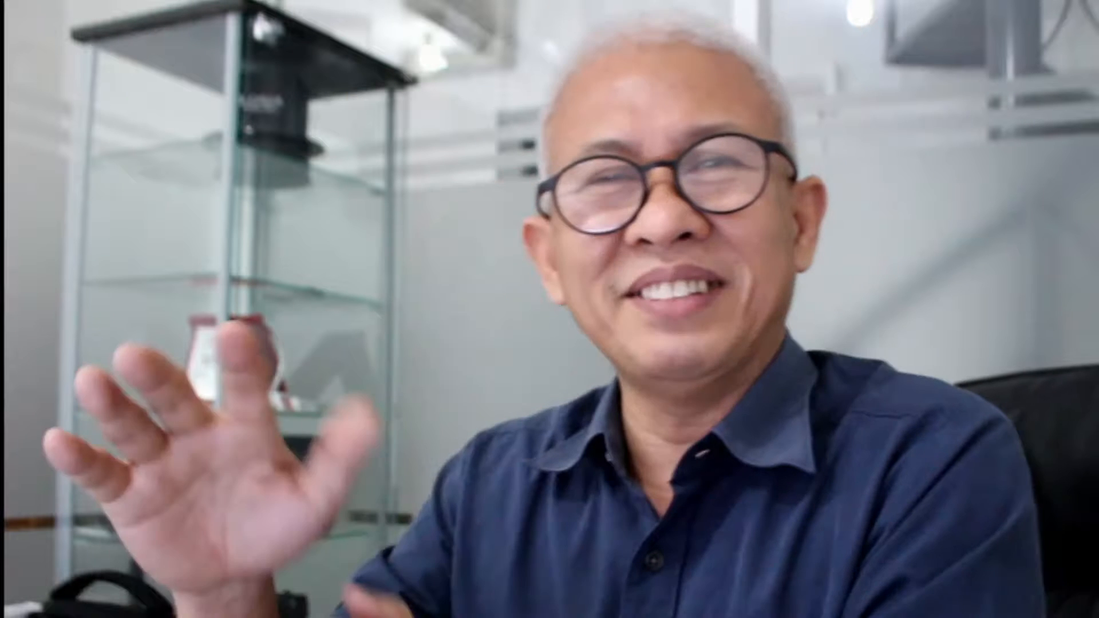